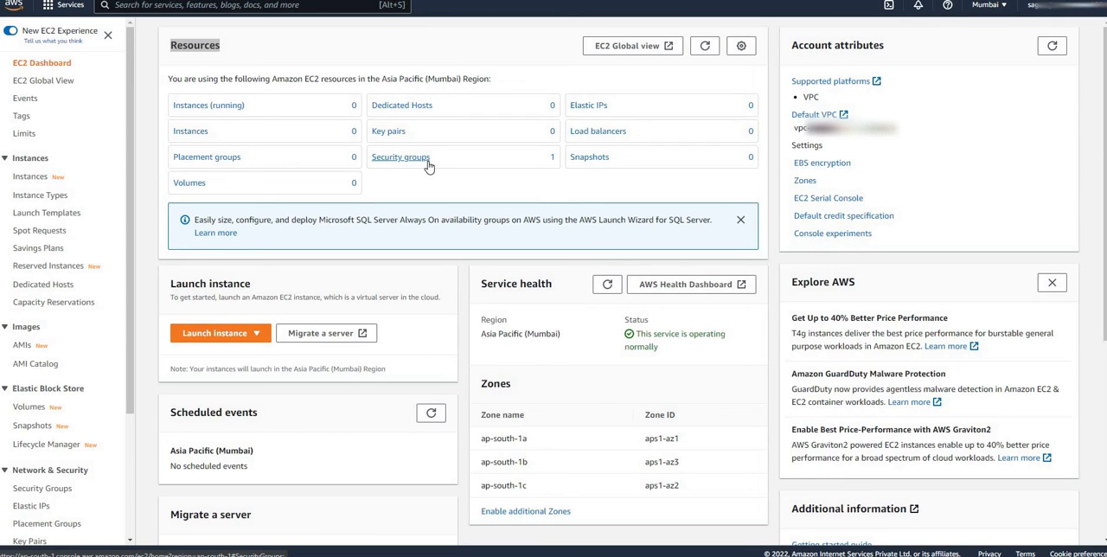
Begin launching a new EC2 instance and name it MyFirstInstance
click(161, 296)
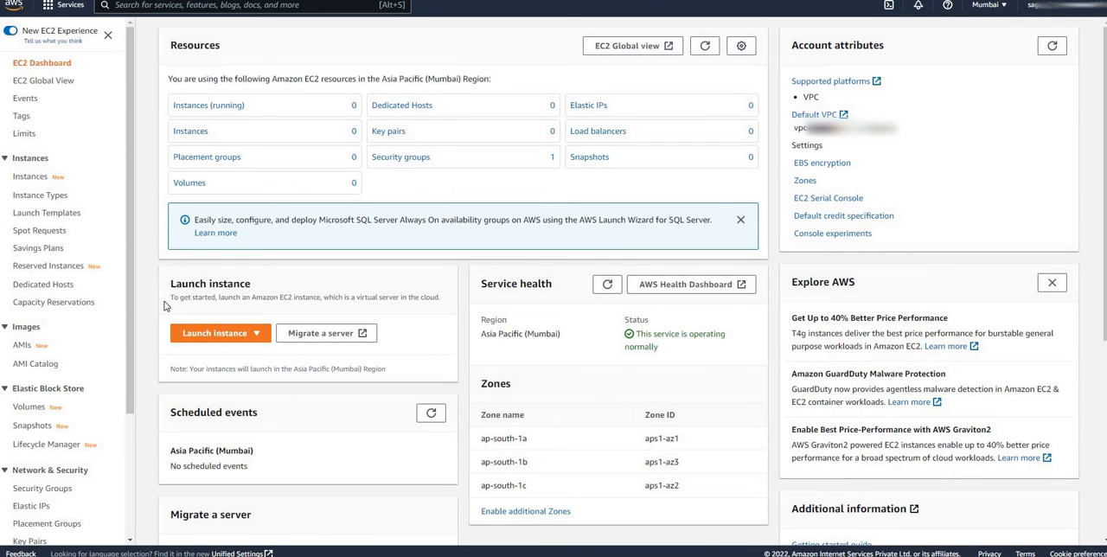
click(221, 335)
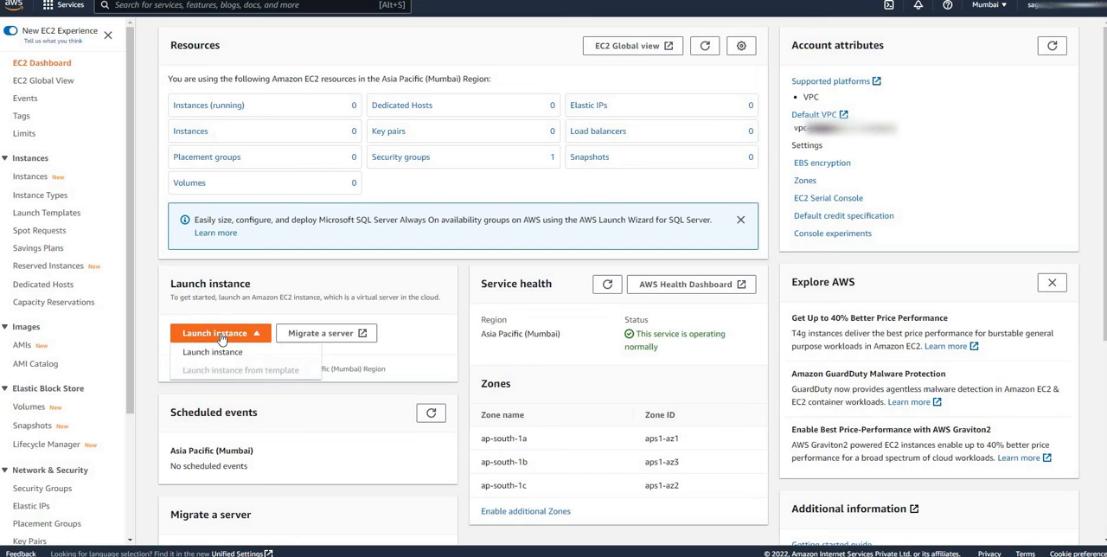
click(216, 350)
double_click(95, 237)
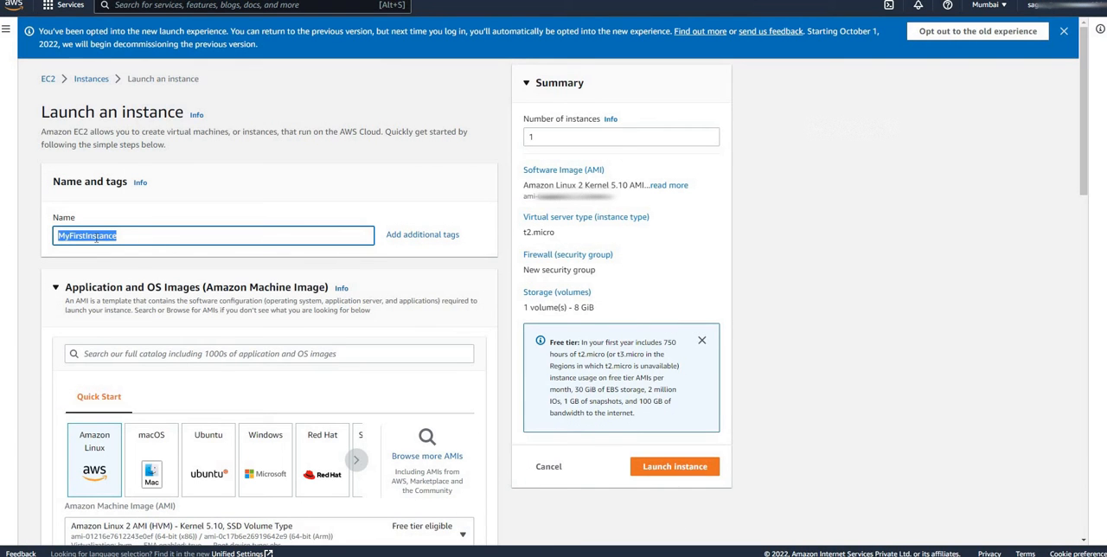
Choose the Amazon Linux image and the free-tier-eligible t2.micro instance type for the new instance
scroll(95, 237, down, 2)
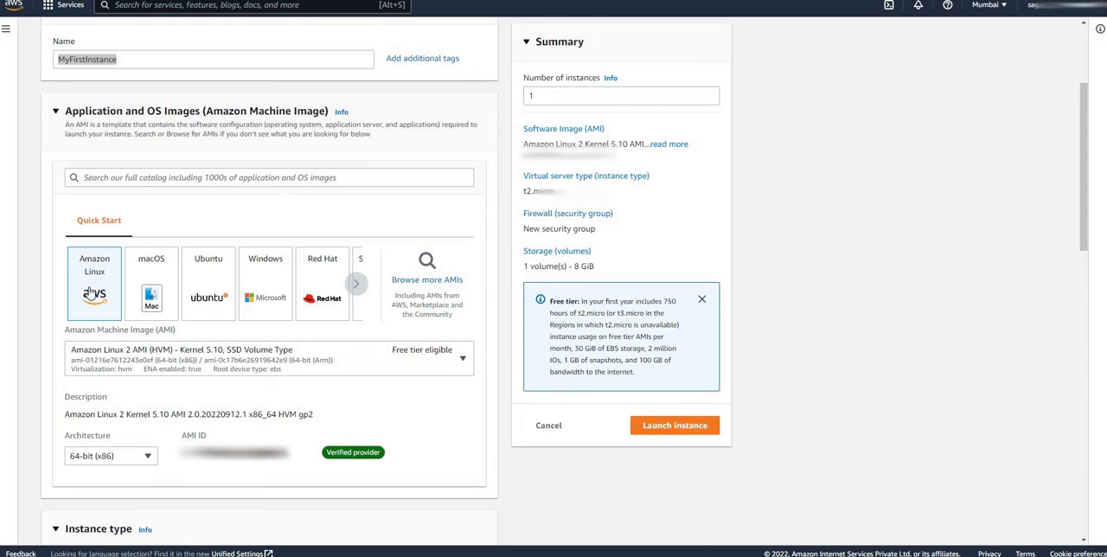
click(93, 288)
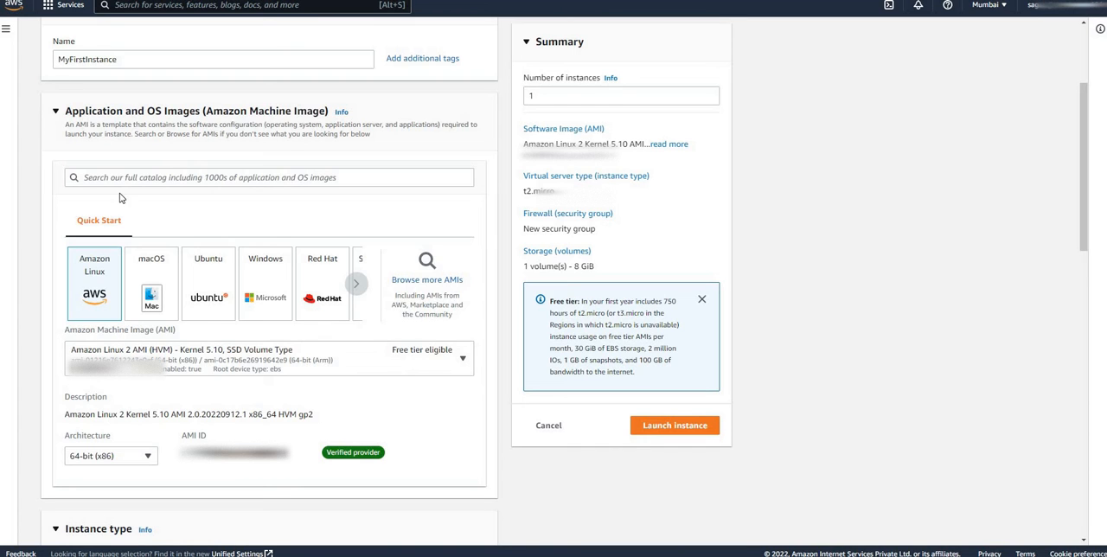
scroll(120, 198, down, 5)
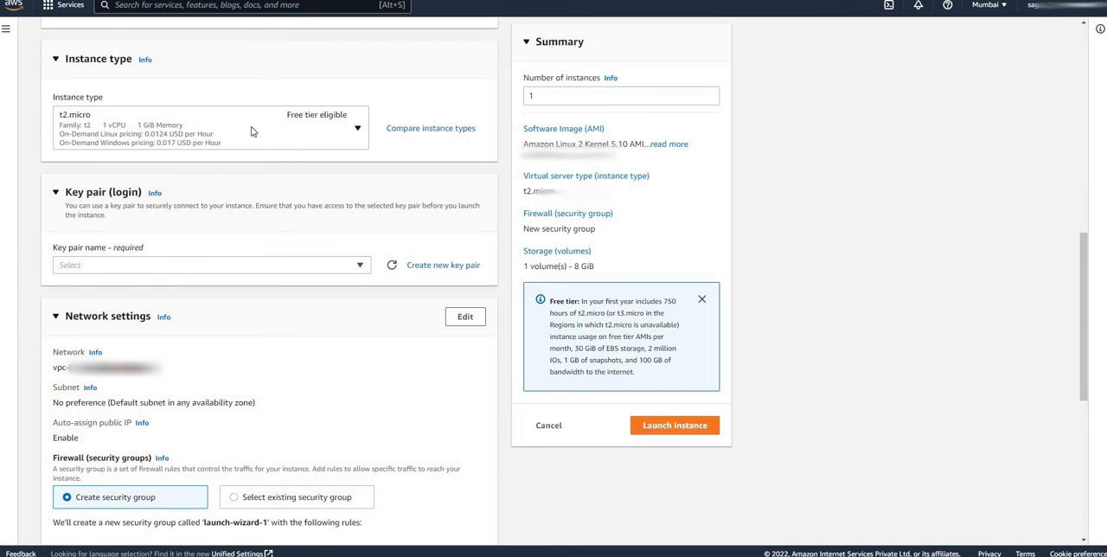
click(358, 132)
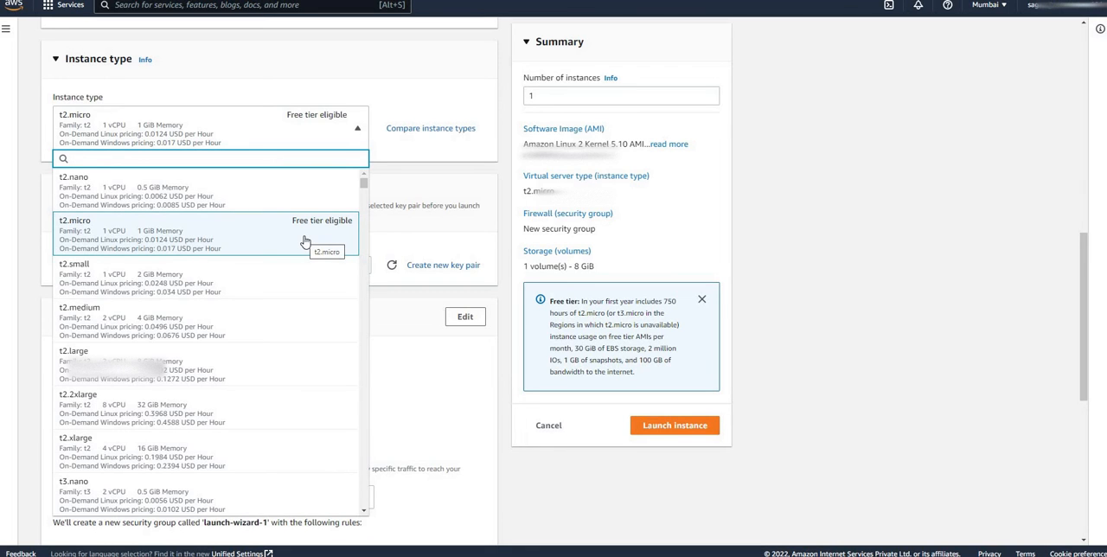
click(85, 234)
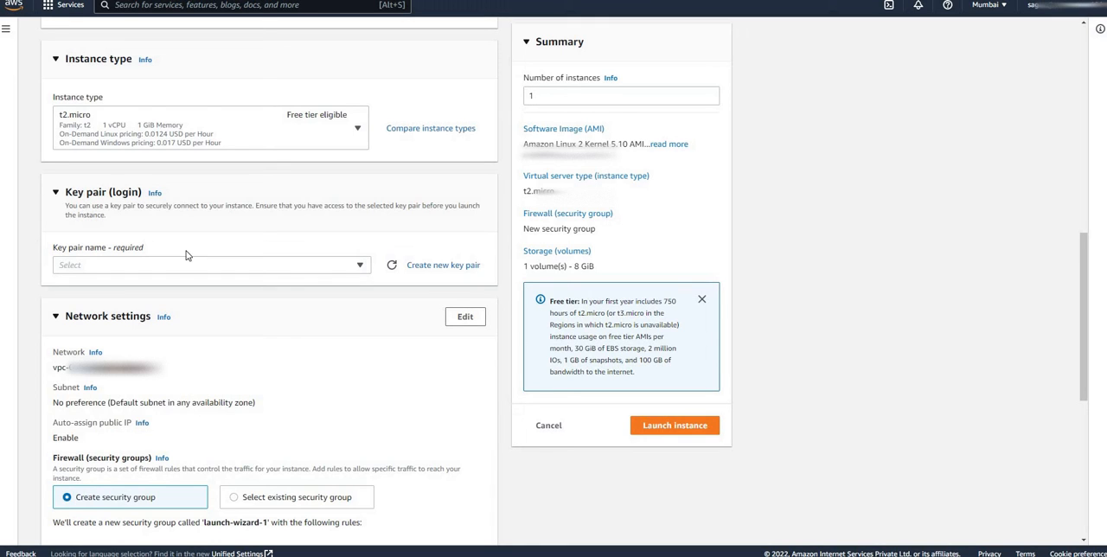
Create a key pair named MyFirstInstanceKeyPair for the instance, with type RSA and private key format .ppk
click(430, 270)
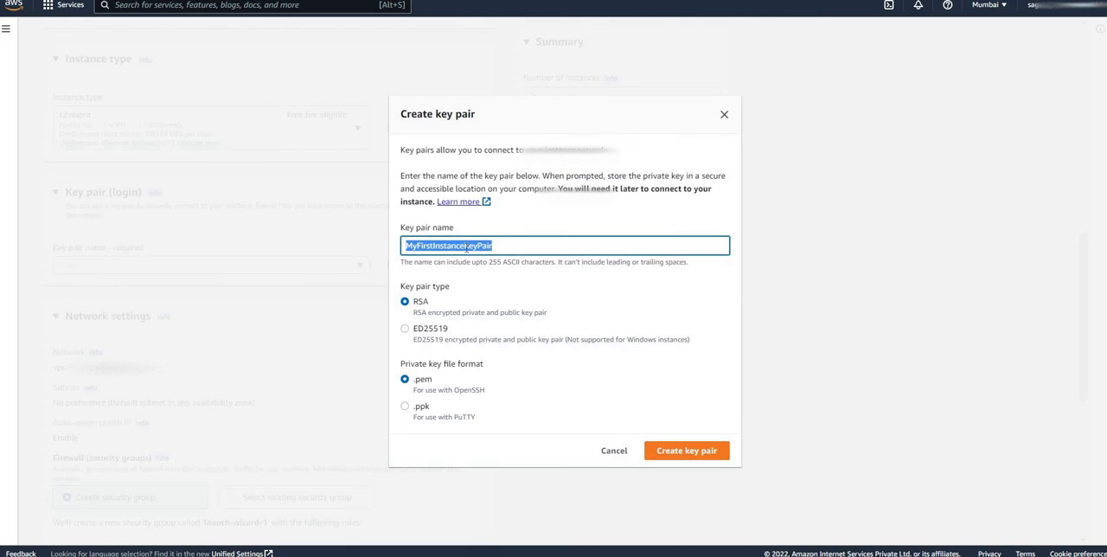
click(420, 306)
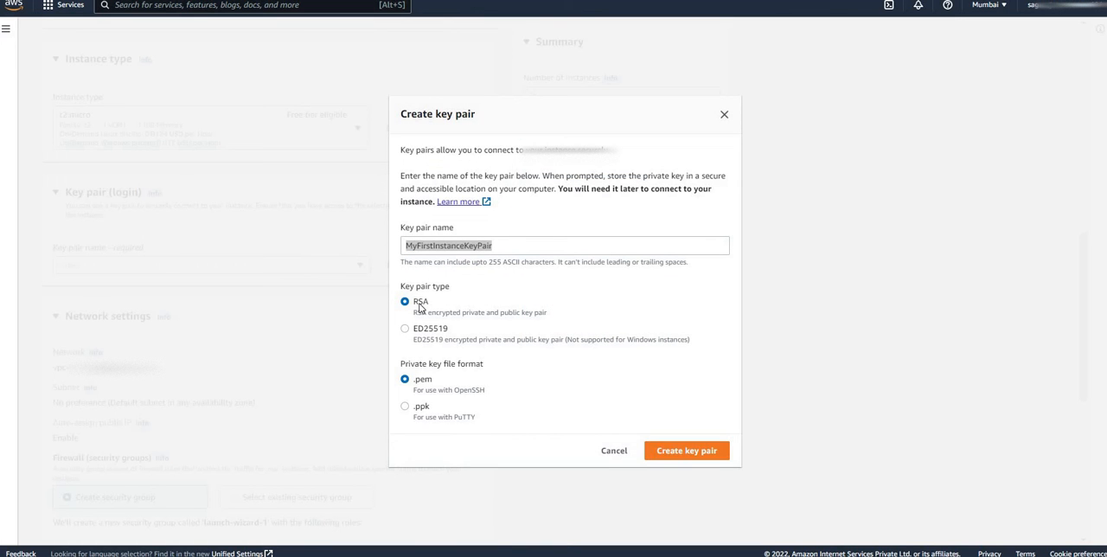
click(423, 411)
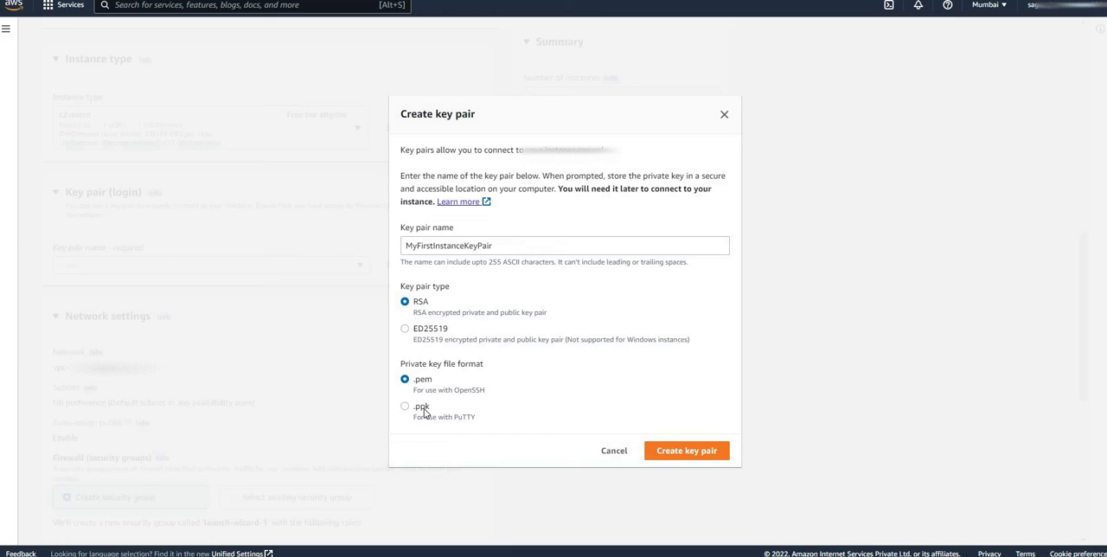
click(423, 411)
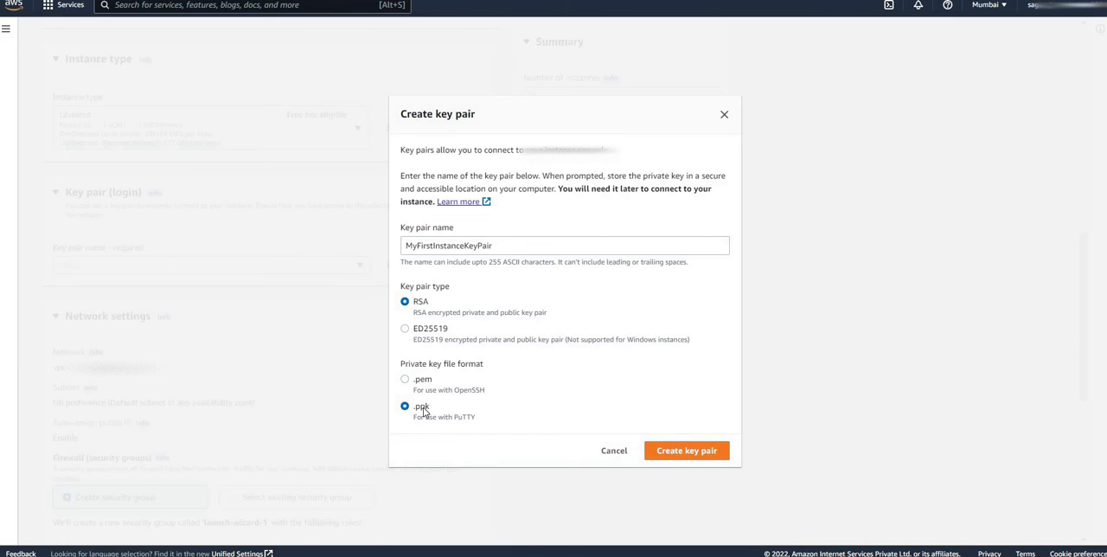
click(679, 451)
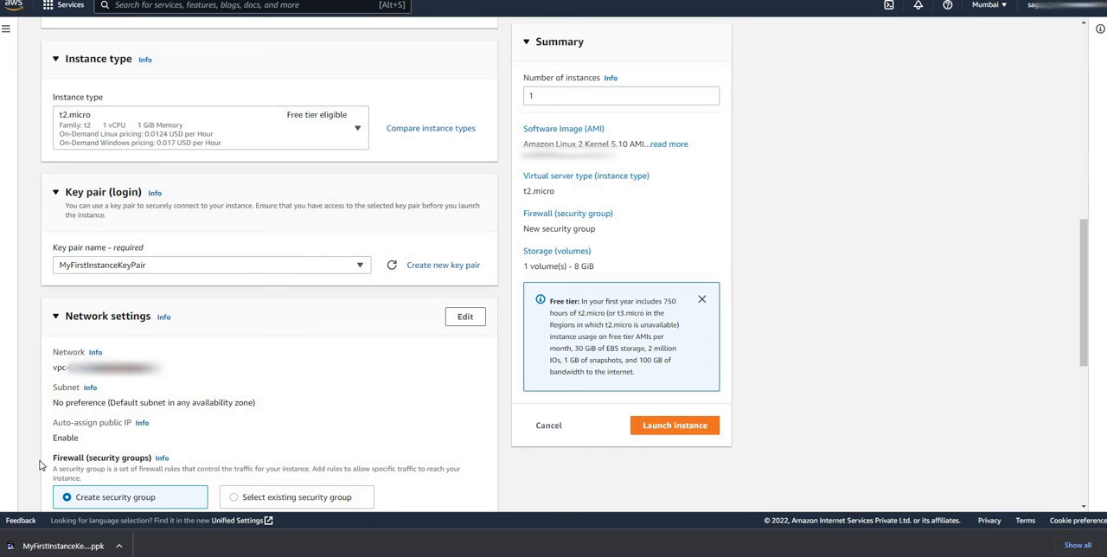
Review the security group's open-access warning and set the allowed SSH traffic source to Anywhere (0.0.0.0/0)
scroll(121, 285, down, 3)
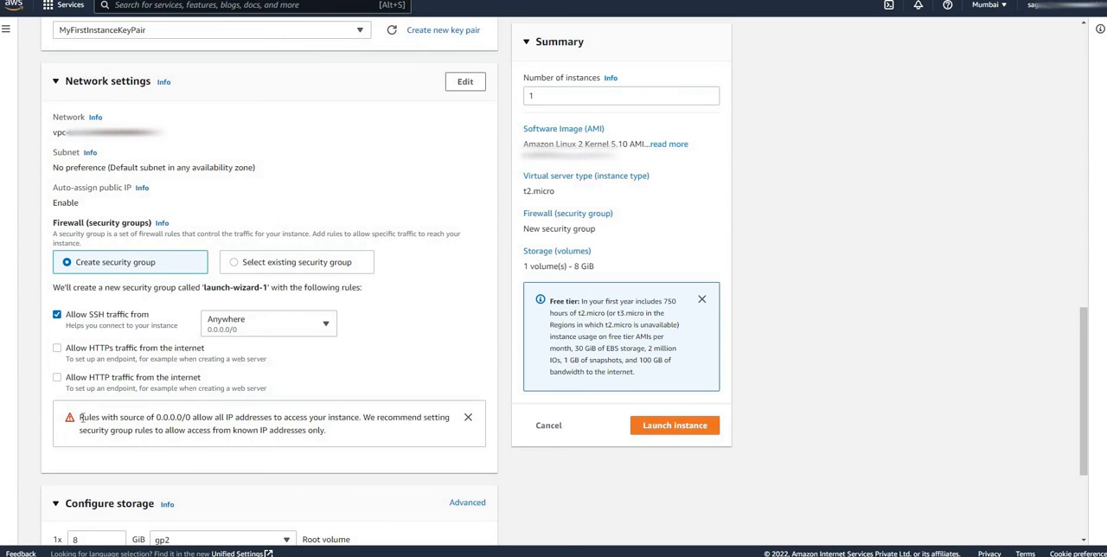
drag(80, 418, 245, 449)
click(245, 449)
drag(191, 419, 156, 421)
drag(165, 430, 331, 444)
click(268, 322)
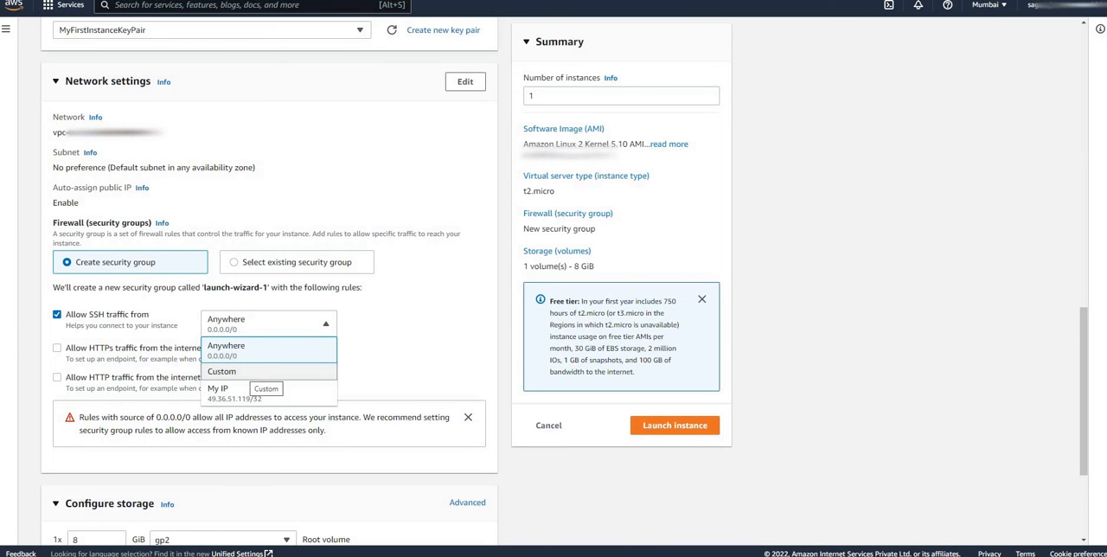
click(280, 372)
click(280, 324)
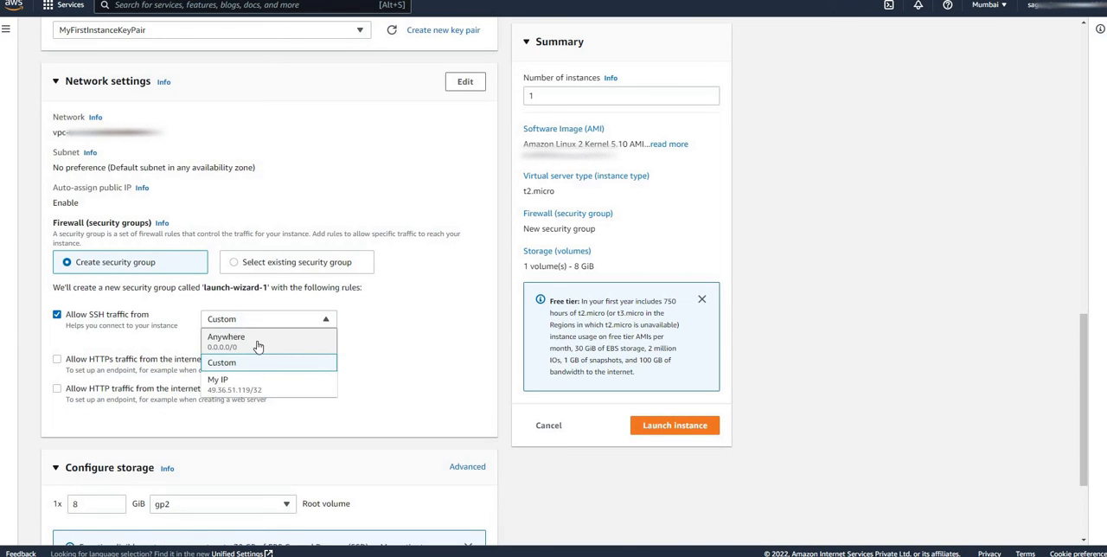
click(257, 343)
Review the free-tier storage note, keep the 8 GiB gp2 root volume, and launch 1 instance
scroll(256, 346, down, 2)
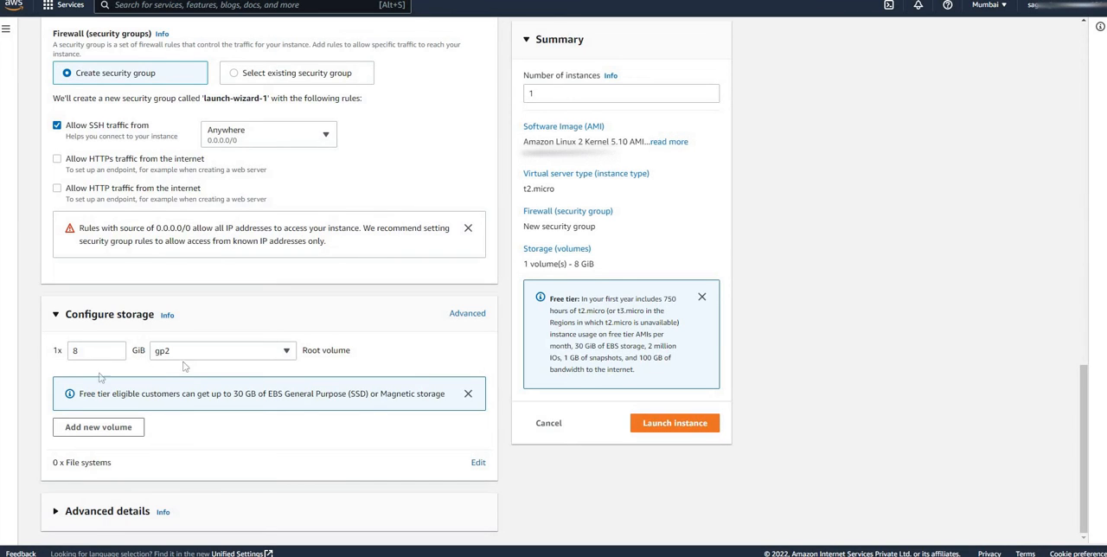
drag(80, 394, 446, 404)
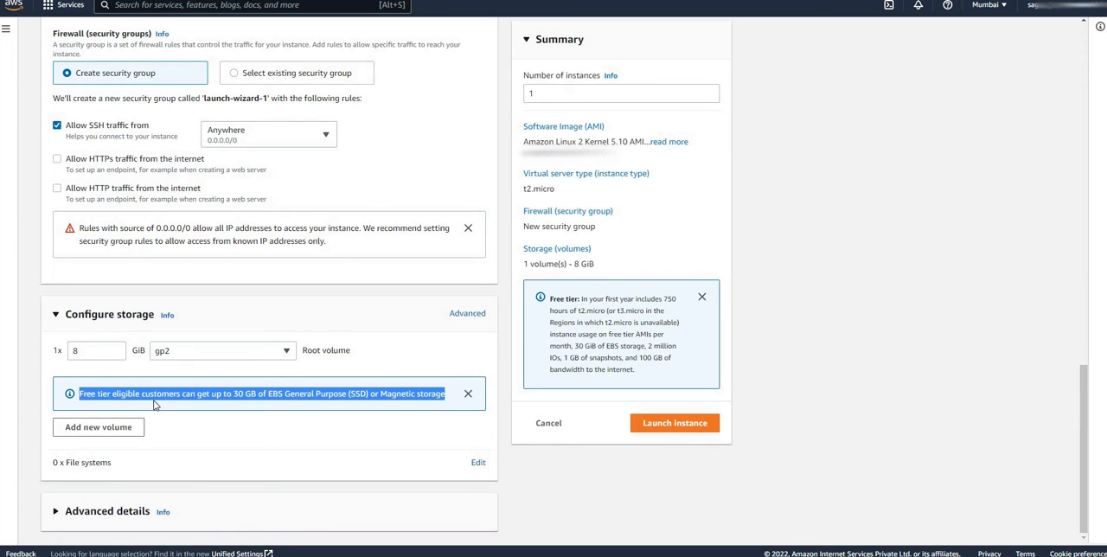
click(548, 93)
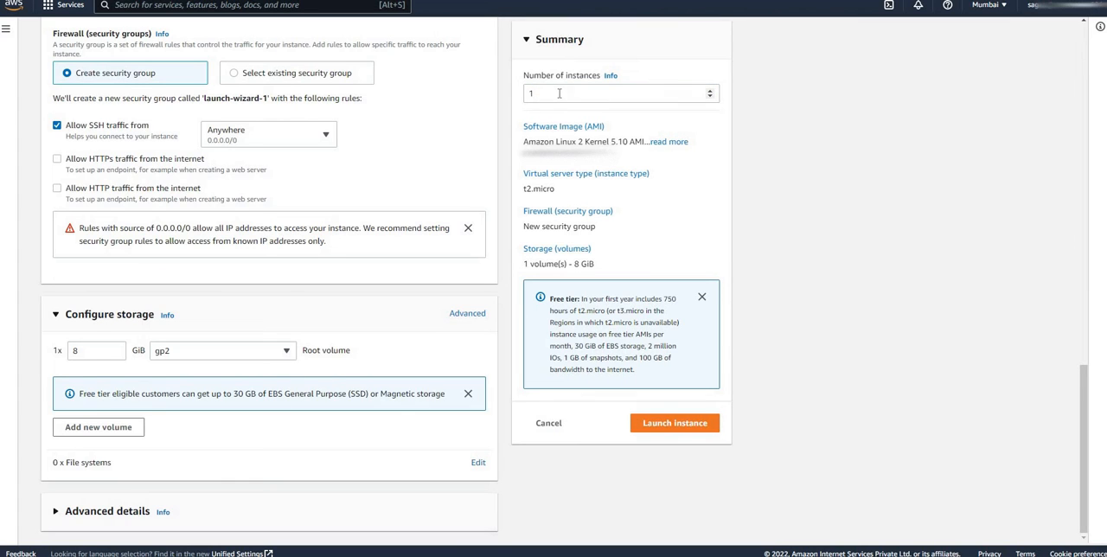
click(559, 93)
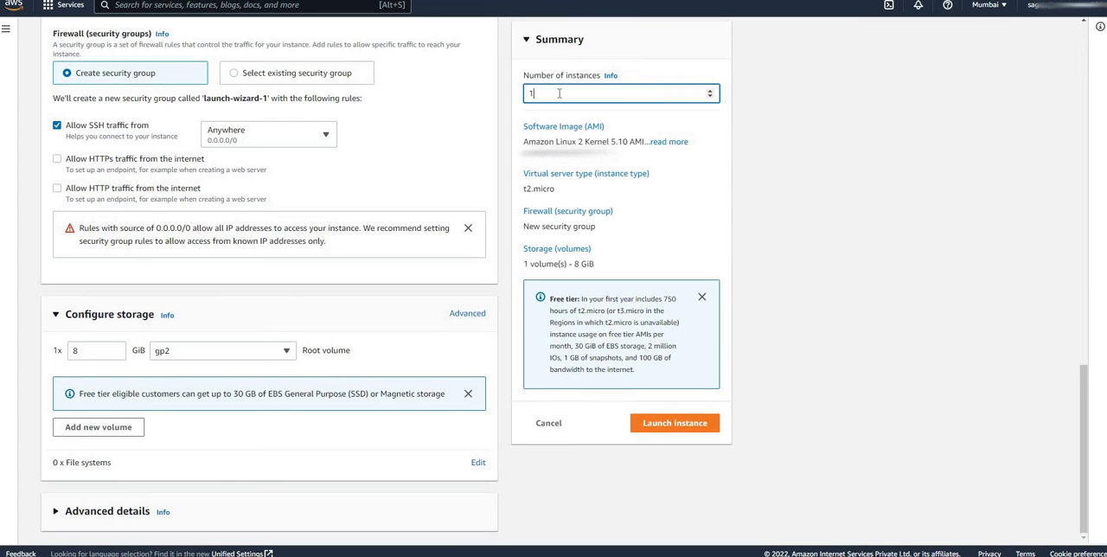
click(668, 429)
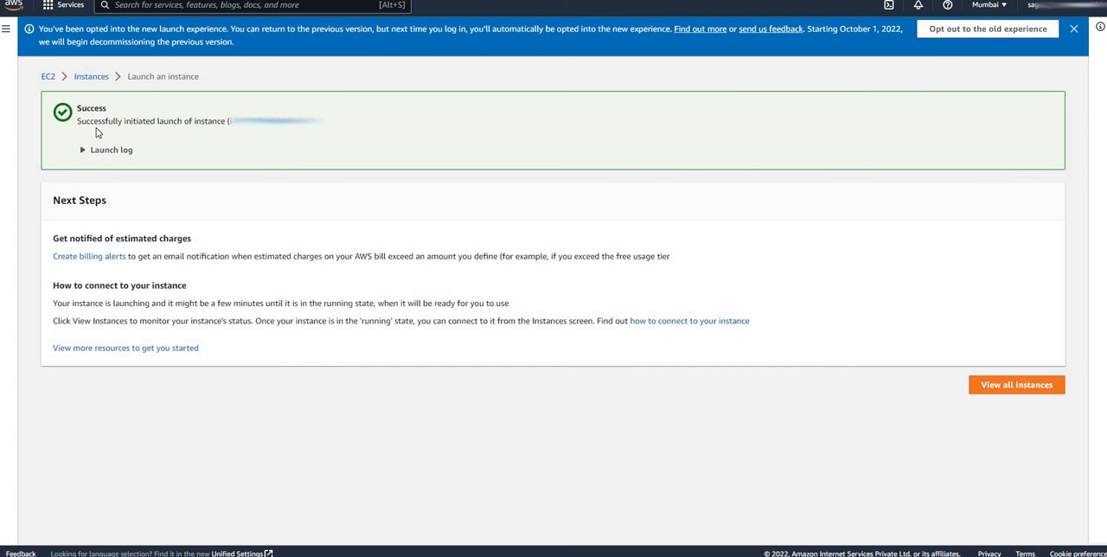
Open the list of all instances and examine MyFirstInstance's private, public DNS and auto-assigned IP address details
click(1000, 389)
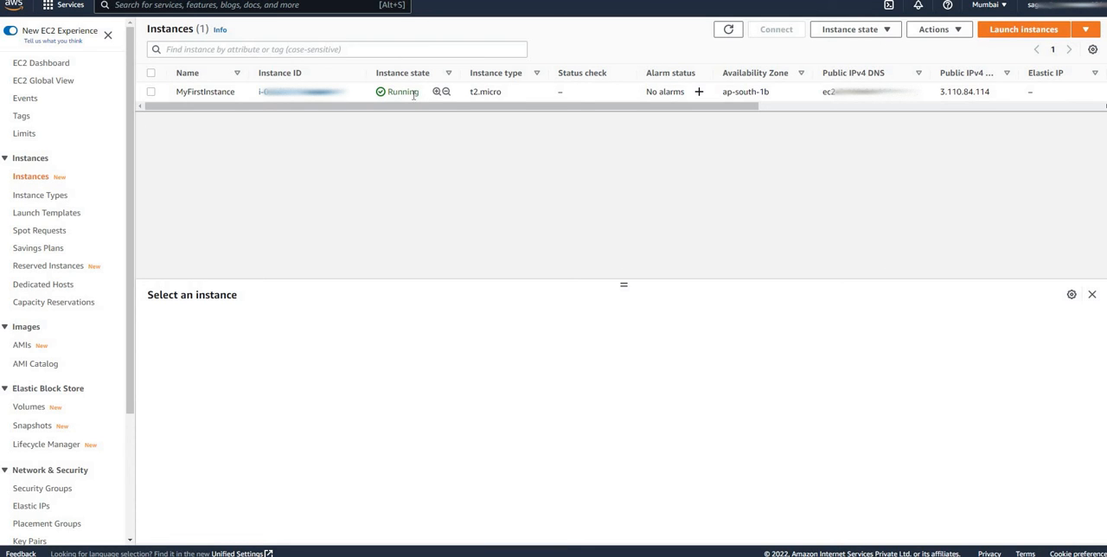
click(372, 94)
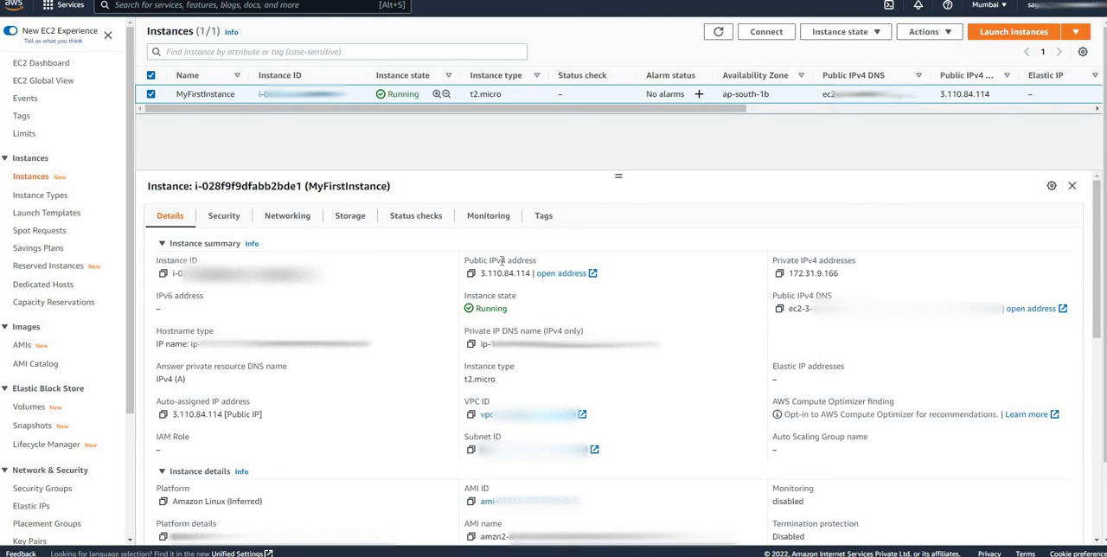
triple_click(790, 260)
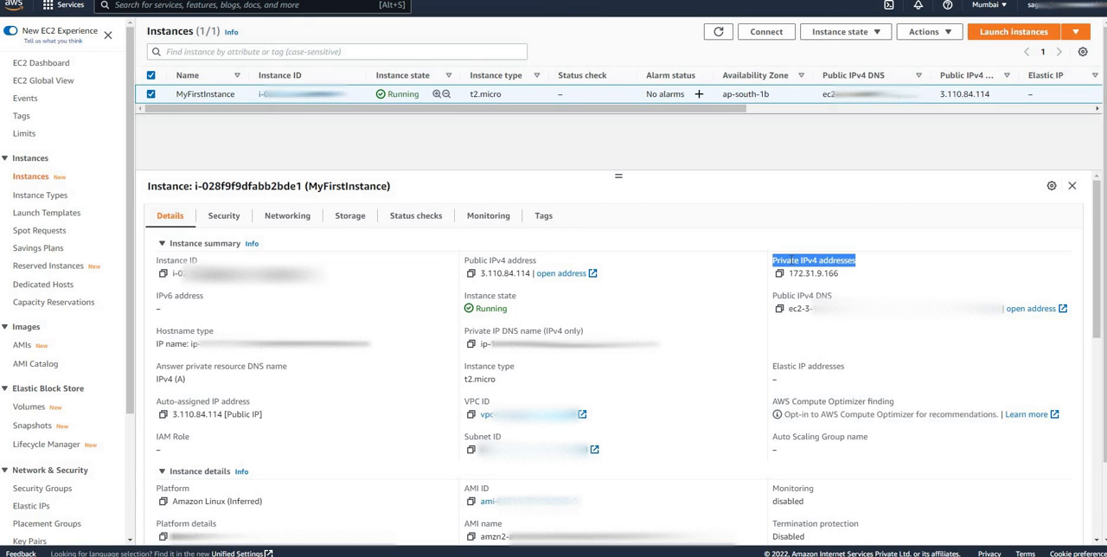
double_click(789, 296)
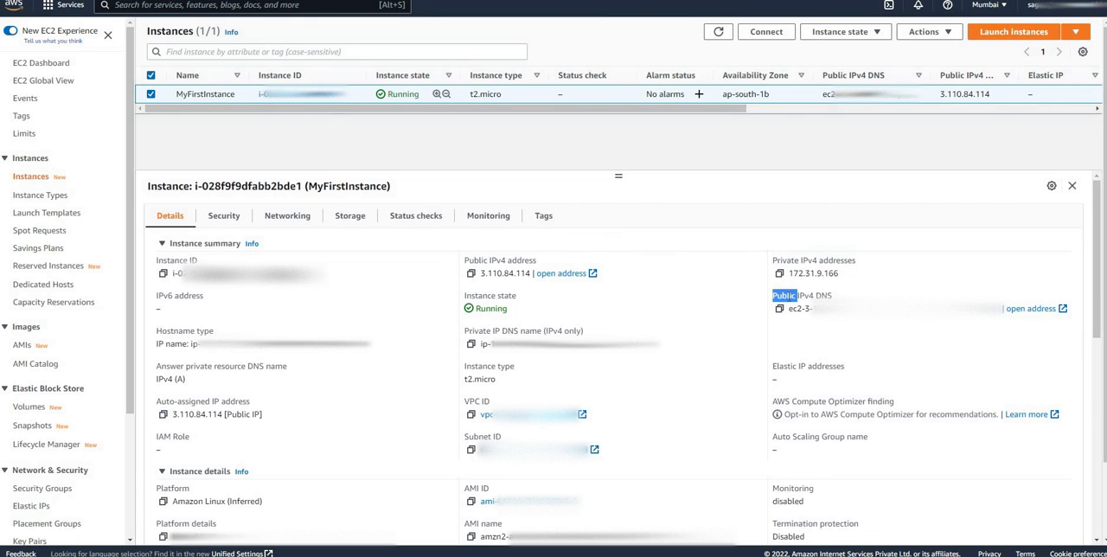
triple_click(177, 400)
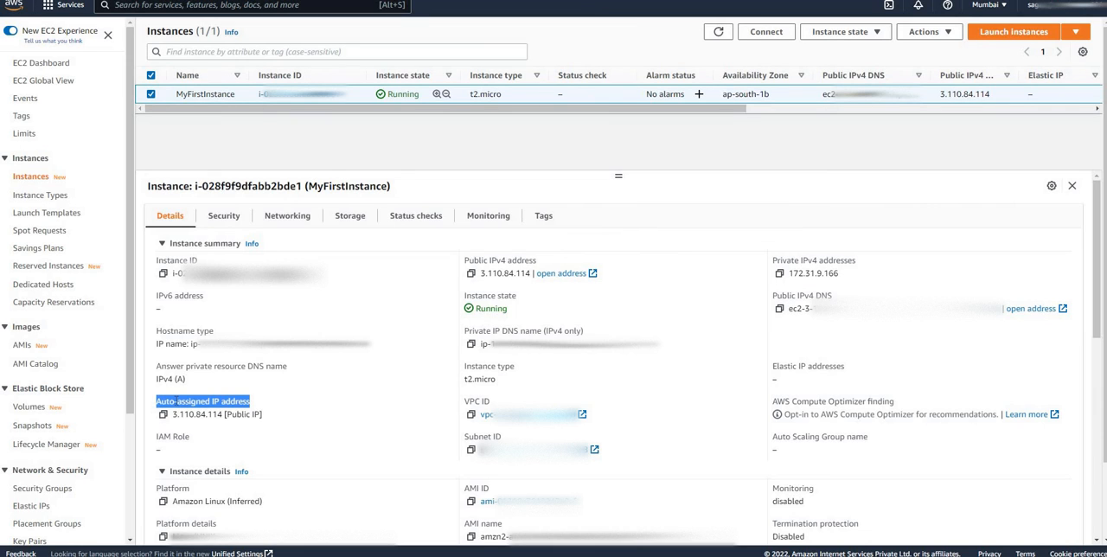
click(251, 412)
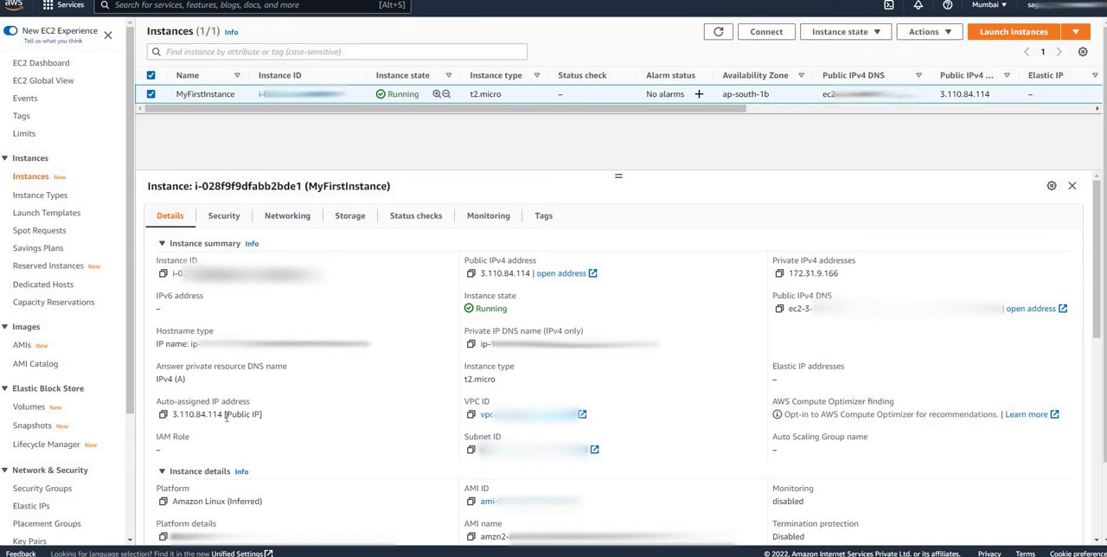
Stop MyFirstInstance, and start it again once it has stopped
right_click(358, 94)
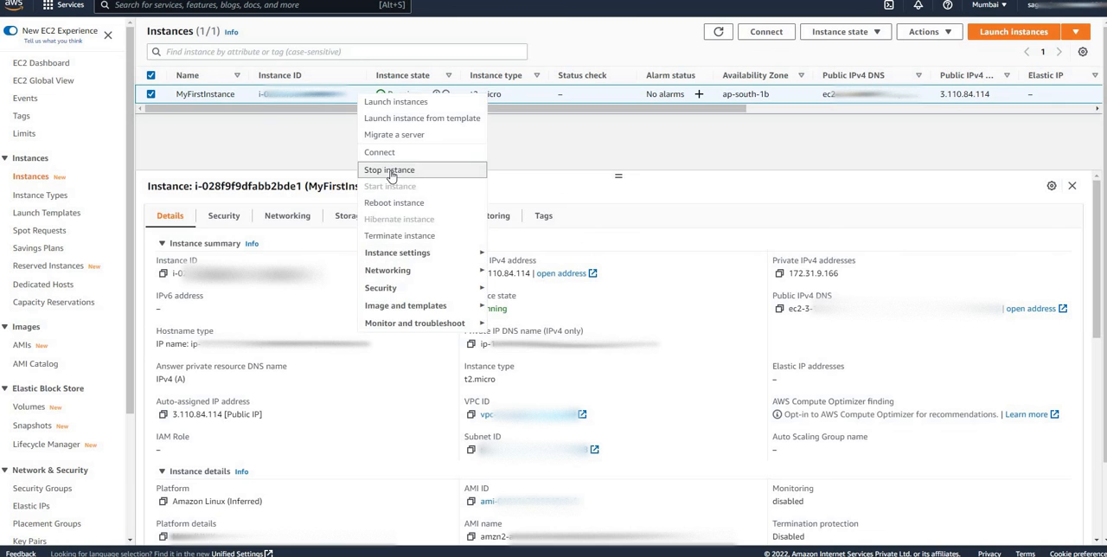
click(389, 170)
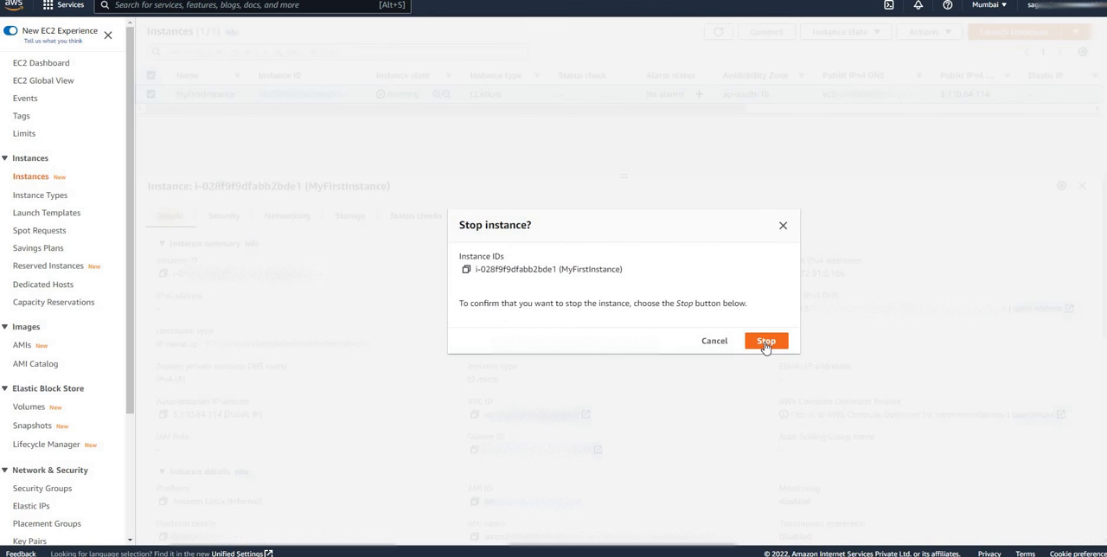
click(766, 342)
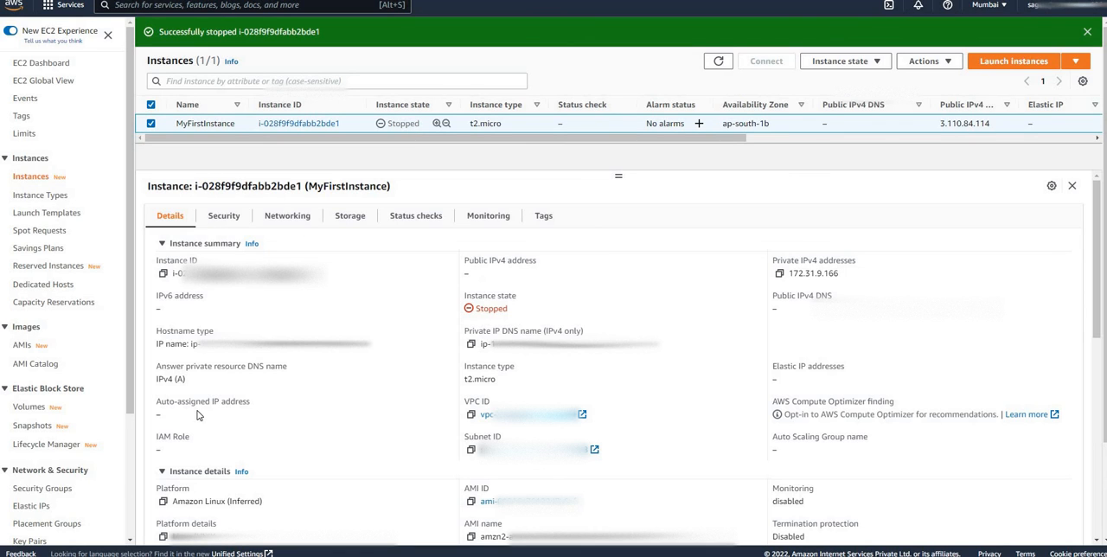
right_click(522, 124)
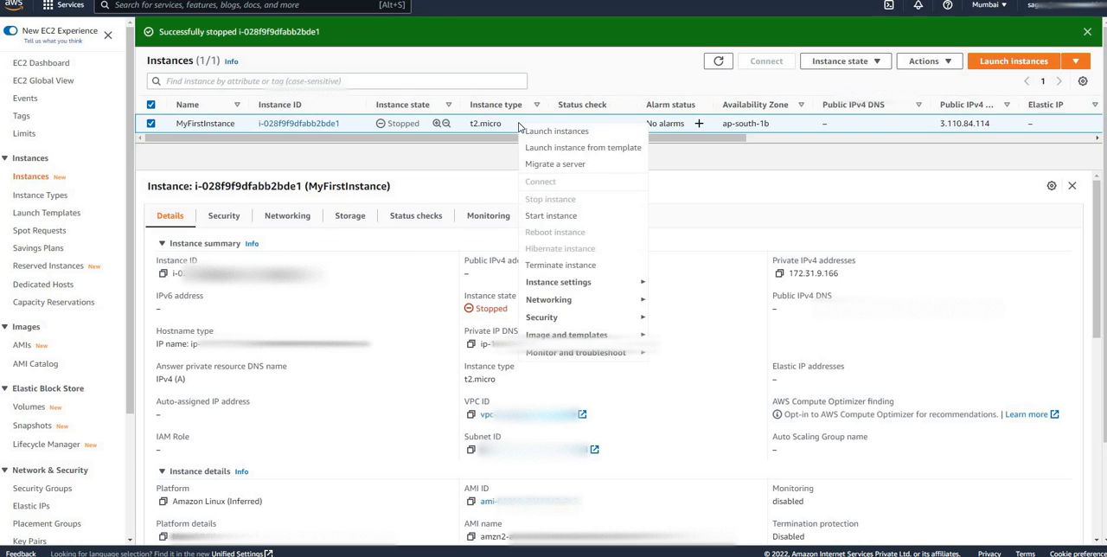
click(550, 218)
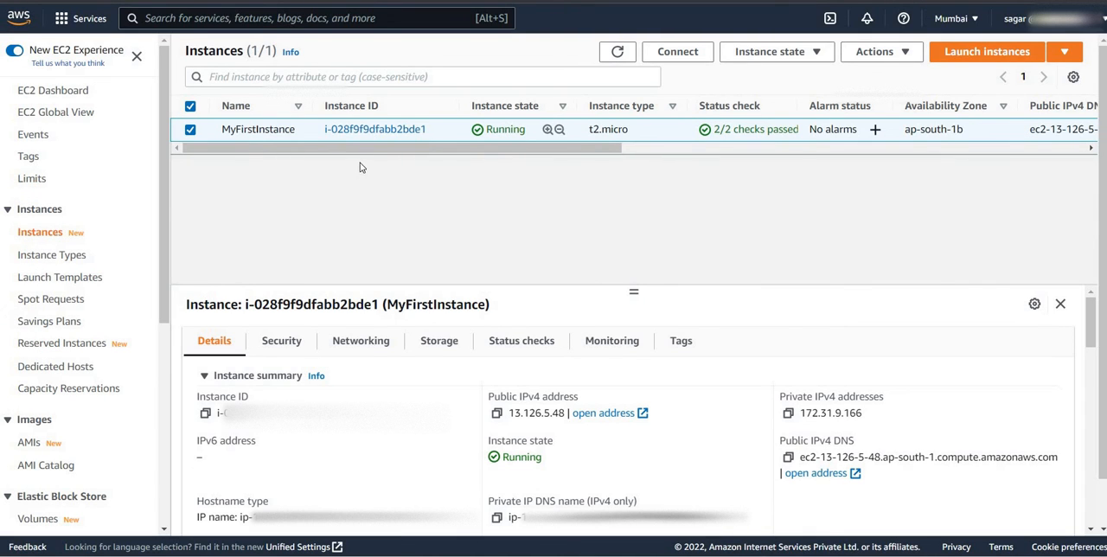
Terminate MyFirstInstance and confirm the termination
right_click(449, 135)
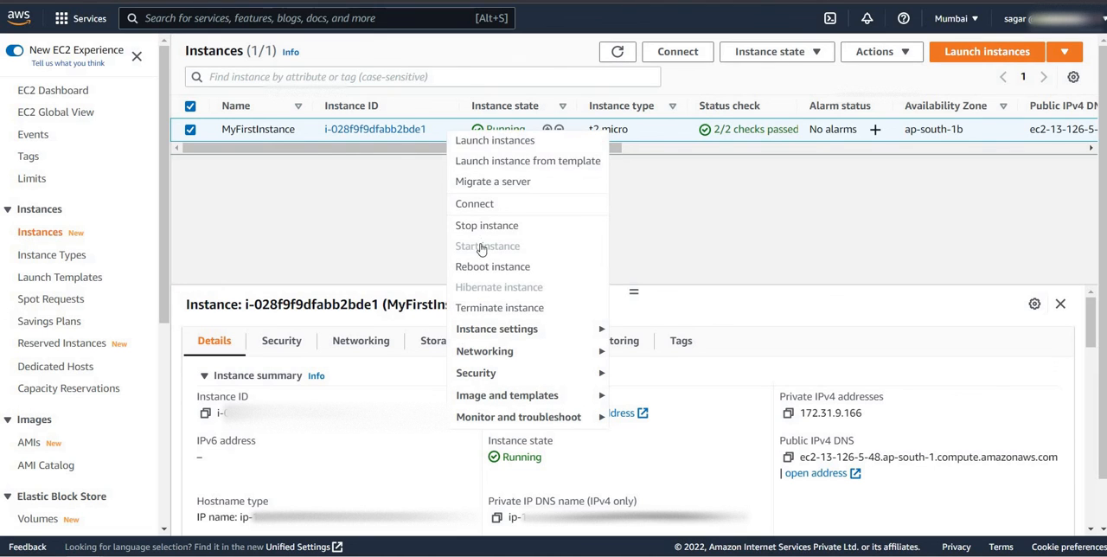
click(494, 309)
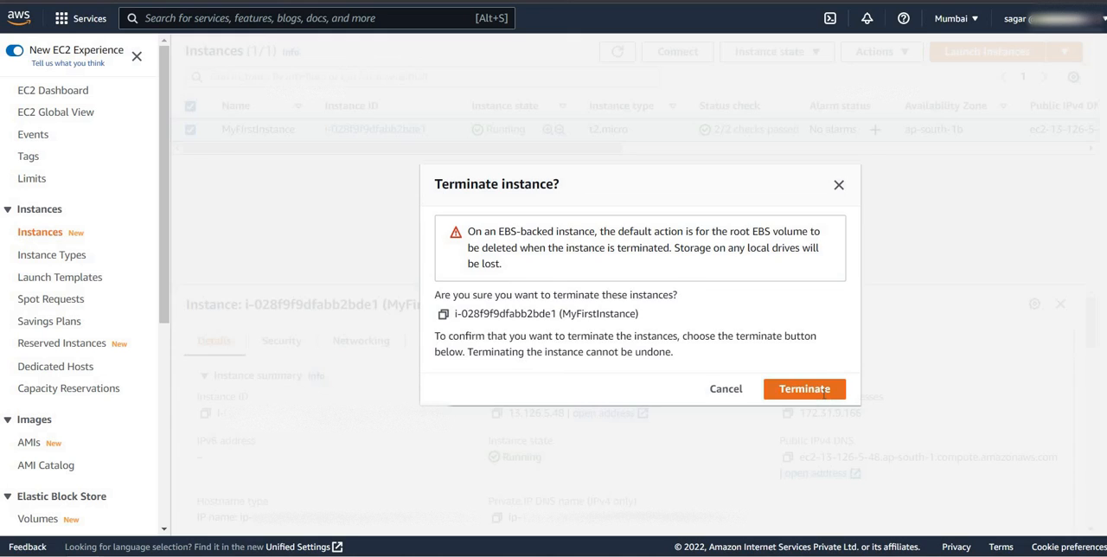
click(824, 394)
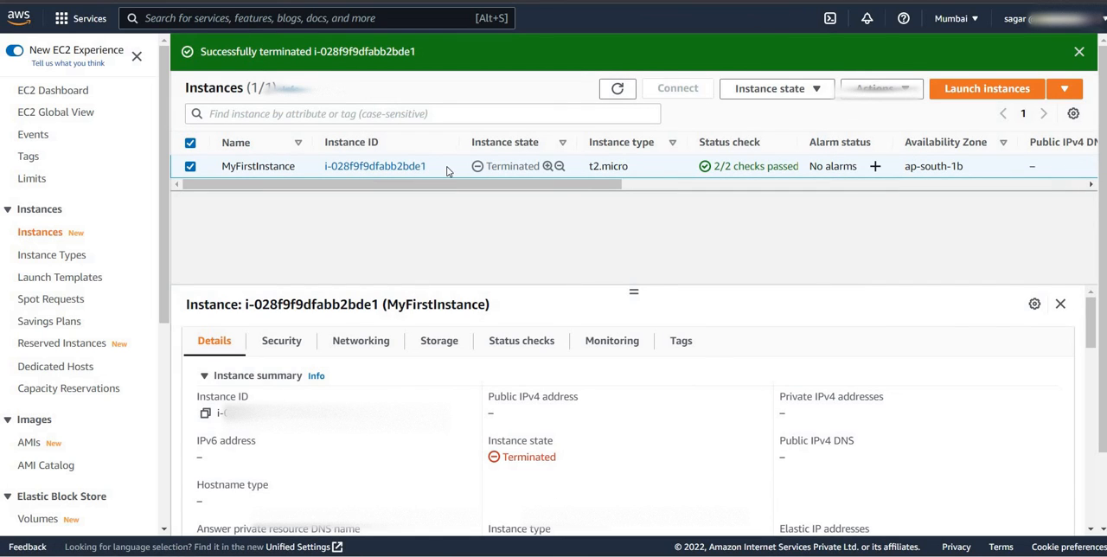